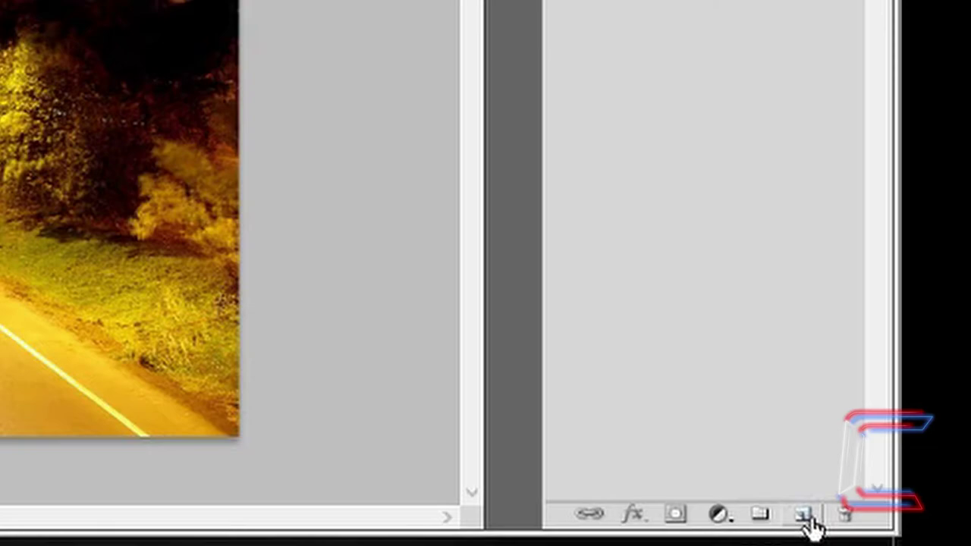
# Step: Create a new empty layer above the highway photo and rename it Moon
pyautogui.click(804, 518)
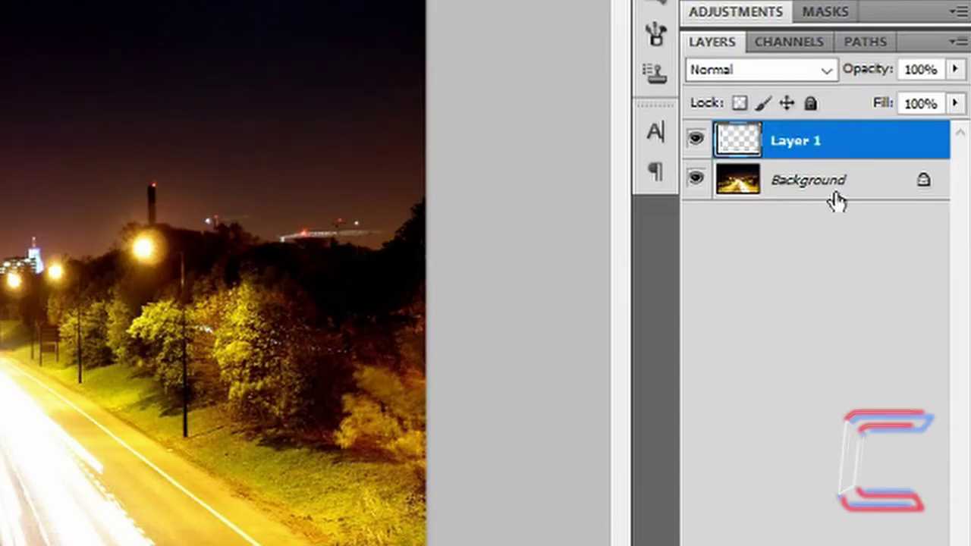
pyautogui.doubleClick(796, 141)
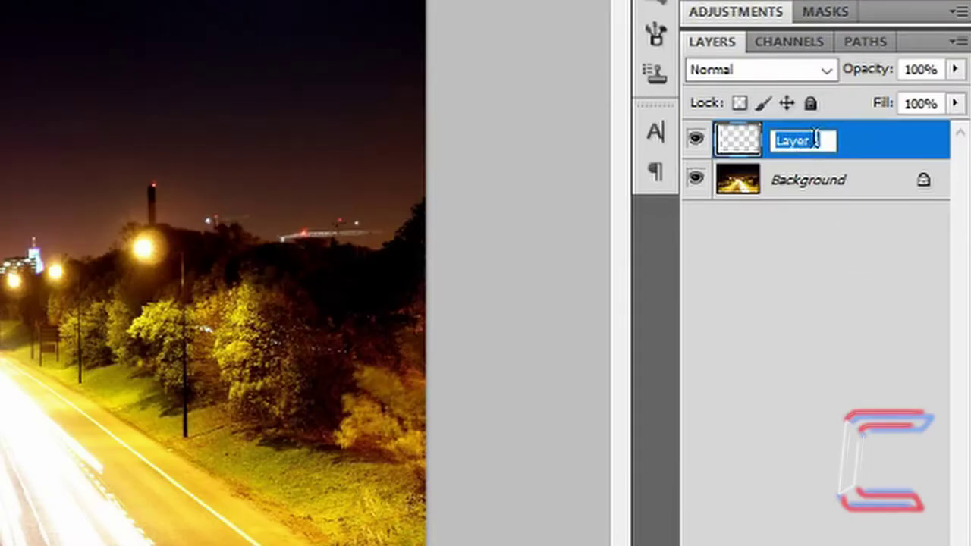
pyautogui.write('Moon')
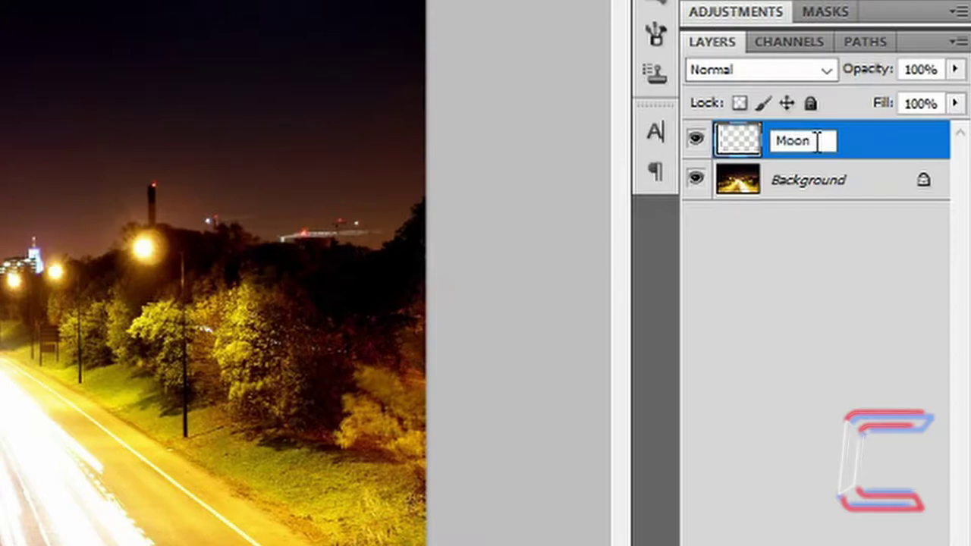
pyautogui.press('Return')
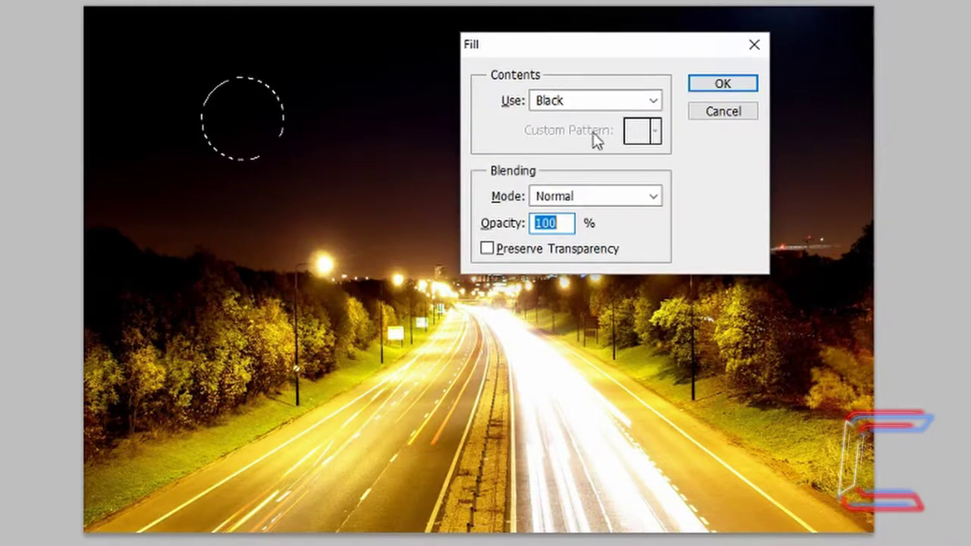
# Step: Fill the circular sky selection with White using the Fill dialog
pyautogui.click(648, 101)
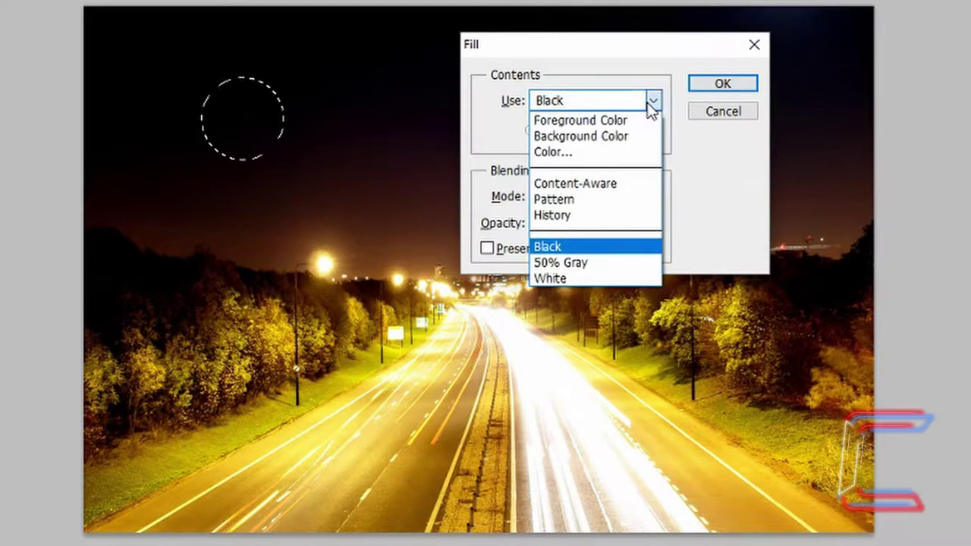
pyautogui.click(598, 279)
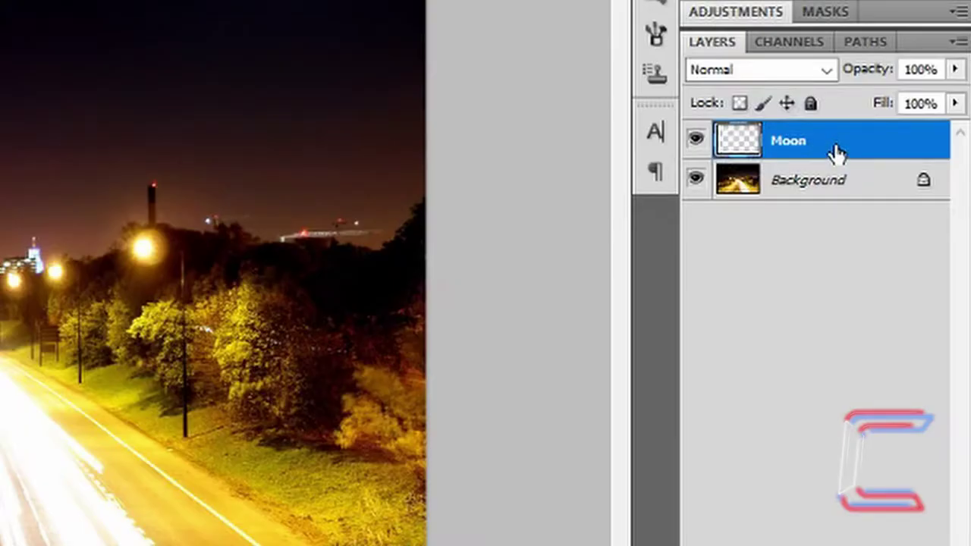
# Step: Duplicate the Moon layer and name the copy Dark Moon
pyautogui.rightClick(834, 153)
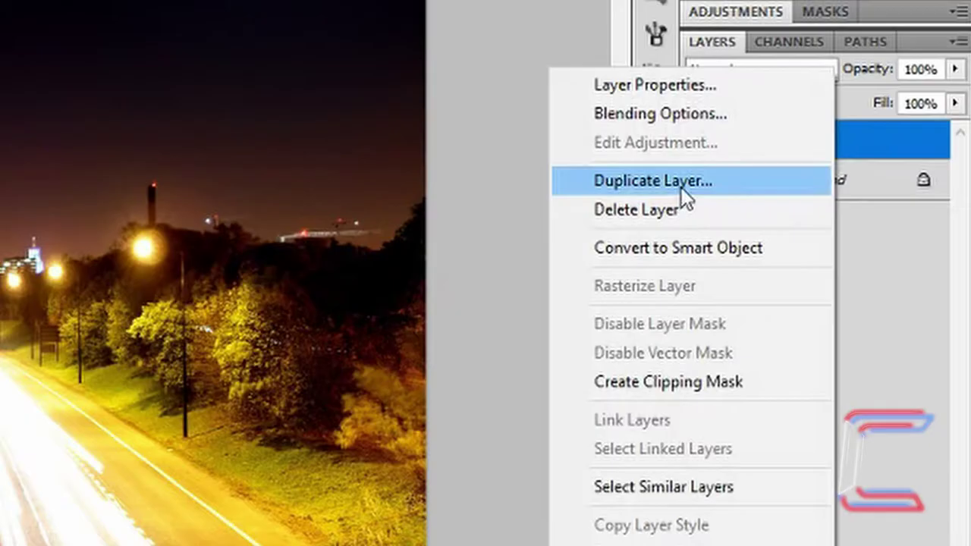
pyautogui.click(681, 187)
pyautogui.write('Da')
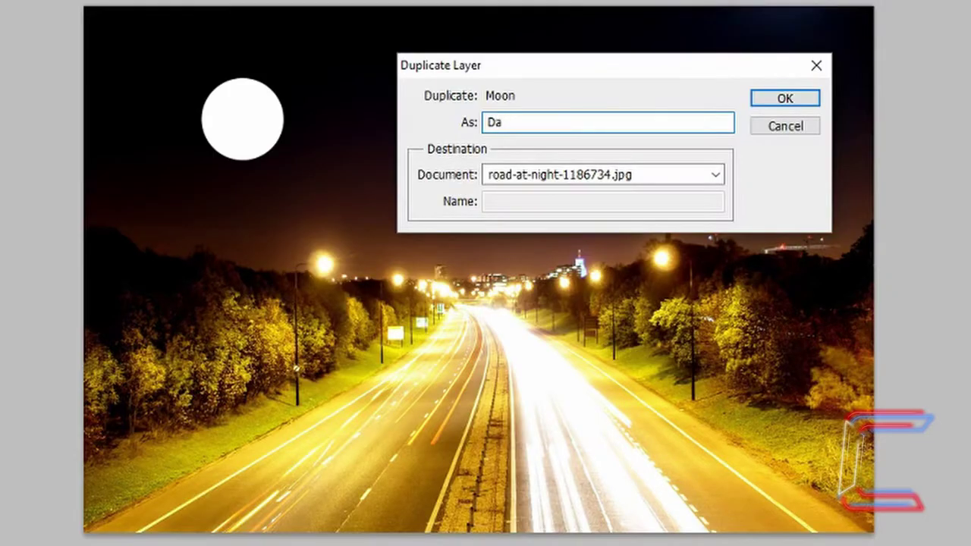
pyautogui.write('rk Moon')
pyautogui.press('Return')
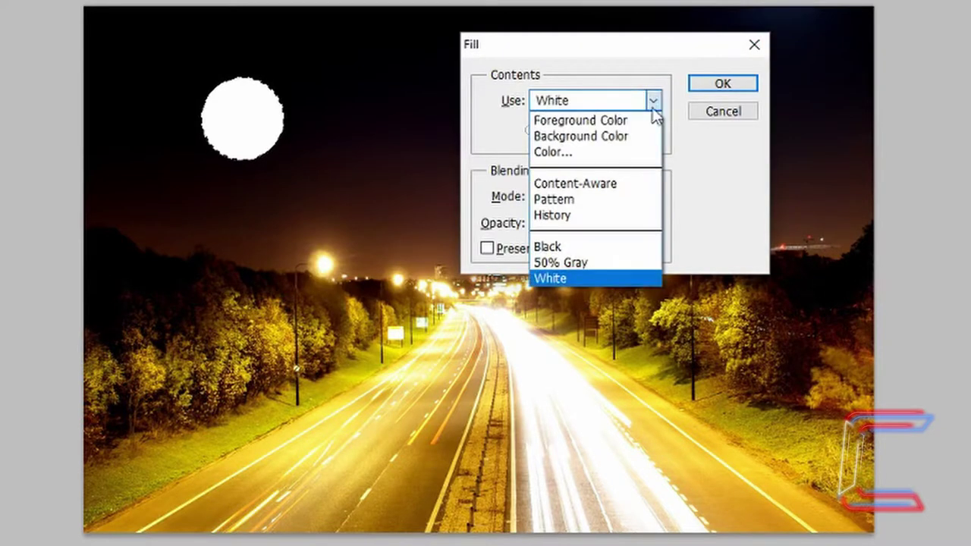
# Step: Fill Dark Moon with black and offset it with the Move tool to leave a crescent
pyautogui.click(574, 245)
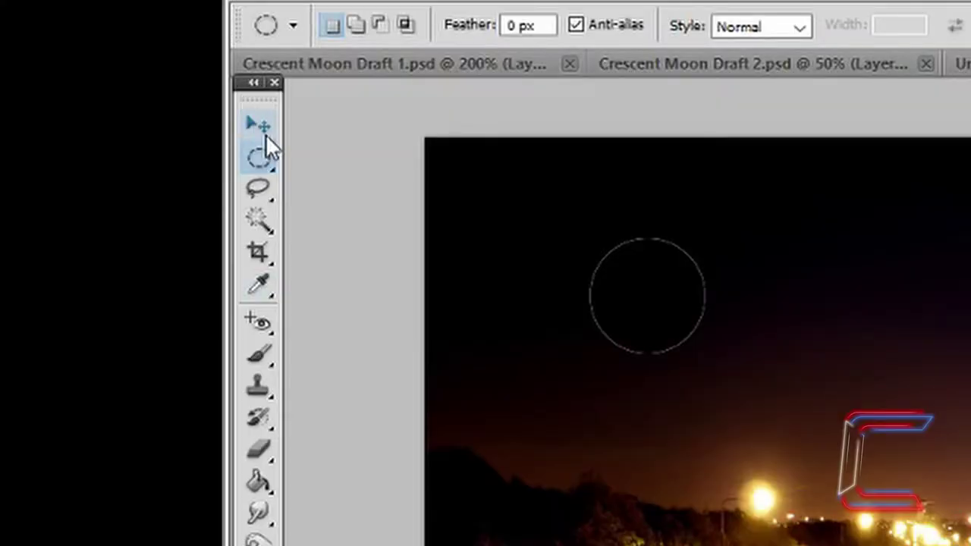
pyautogui.click(259, 125)
pyautogui.press('f')
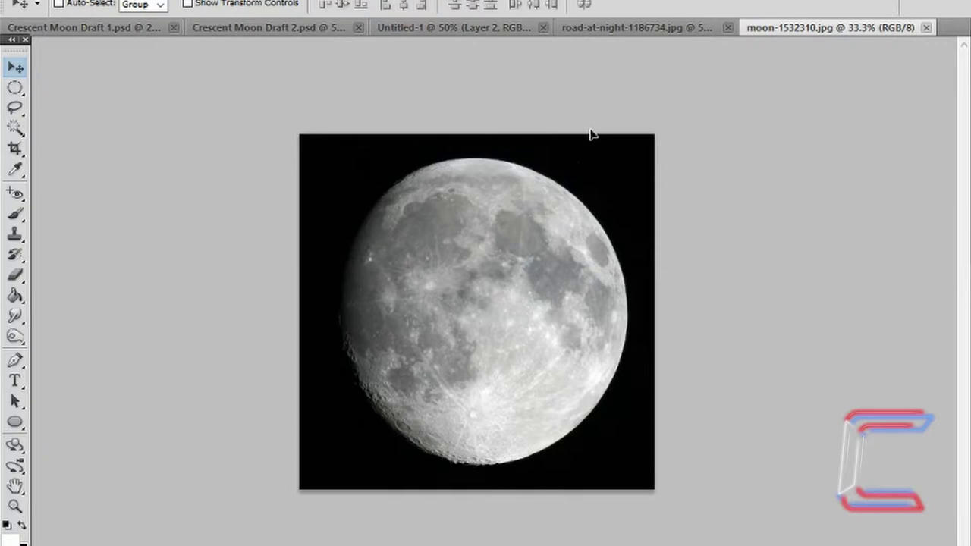
# Step: Drag the lunar photo onto the night road canvas as a new layer and scale it down
pyautogui.click(626, 31)
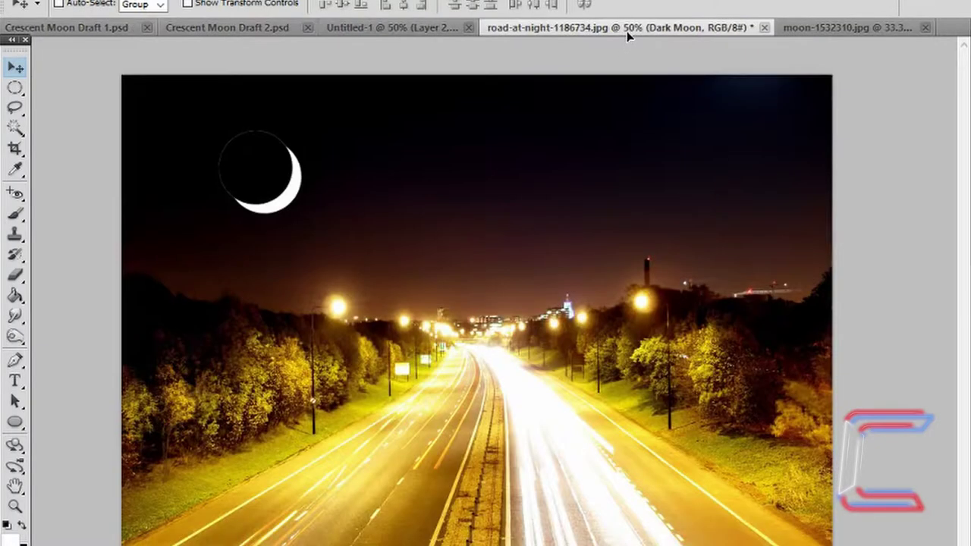
pyautogui.moveTo(626, 35); pyautogui.dragTo(471, 259)
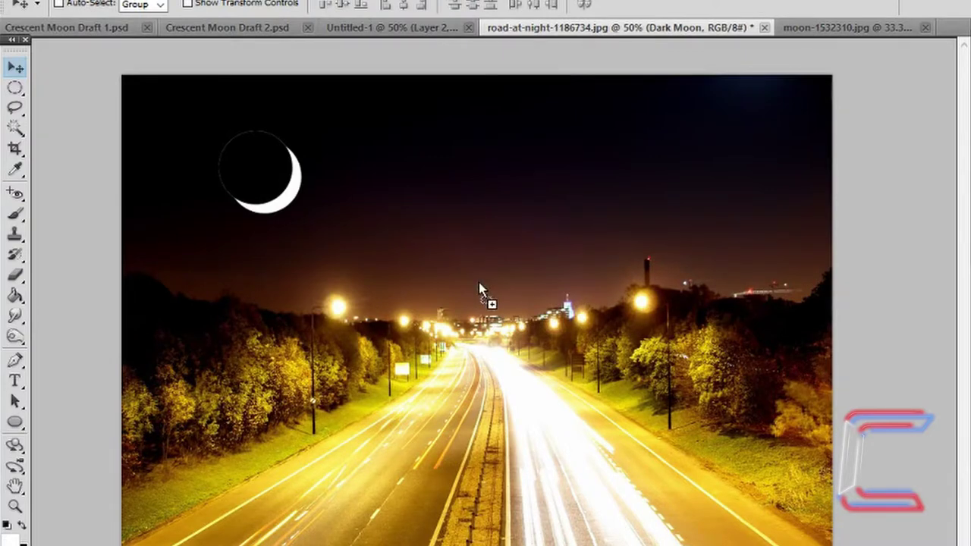
pyautogui.moveTo(478, 284); pyautogui.dragTo(477, 282)
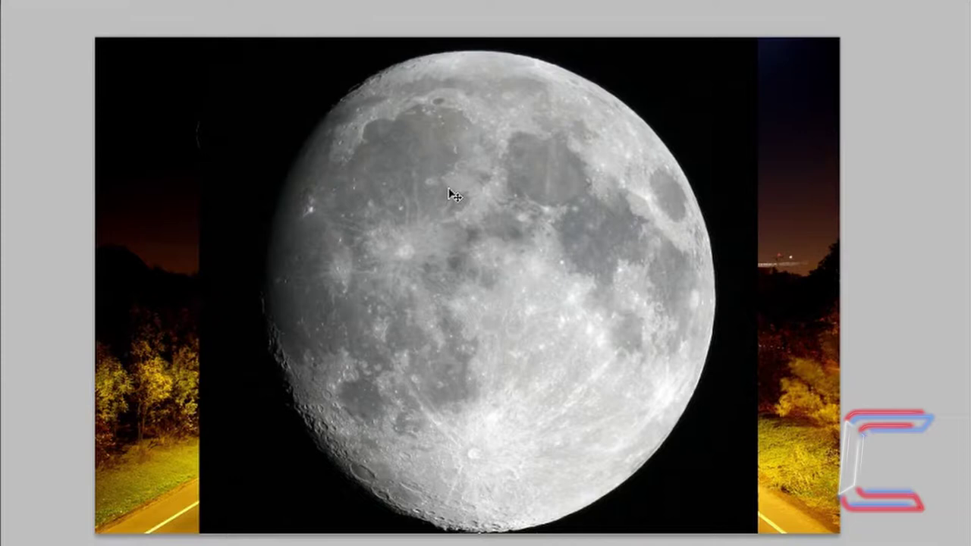
pyautogui.hotkey('ctrl', 't')
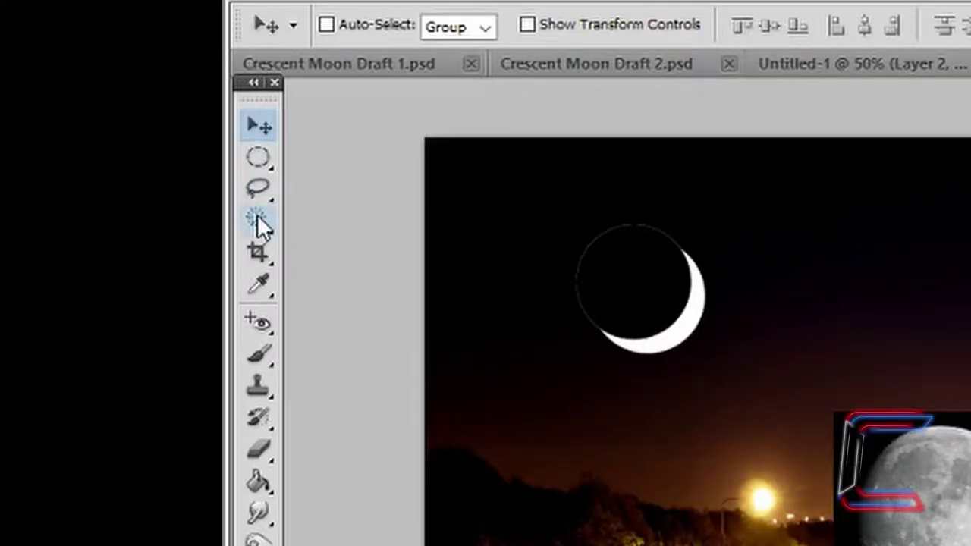
# Step: Use the Magic Wand to remove the lunar photo's black background
pyautogui.moveTo(257, 215); pyautogui.dragTo(317, 244)
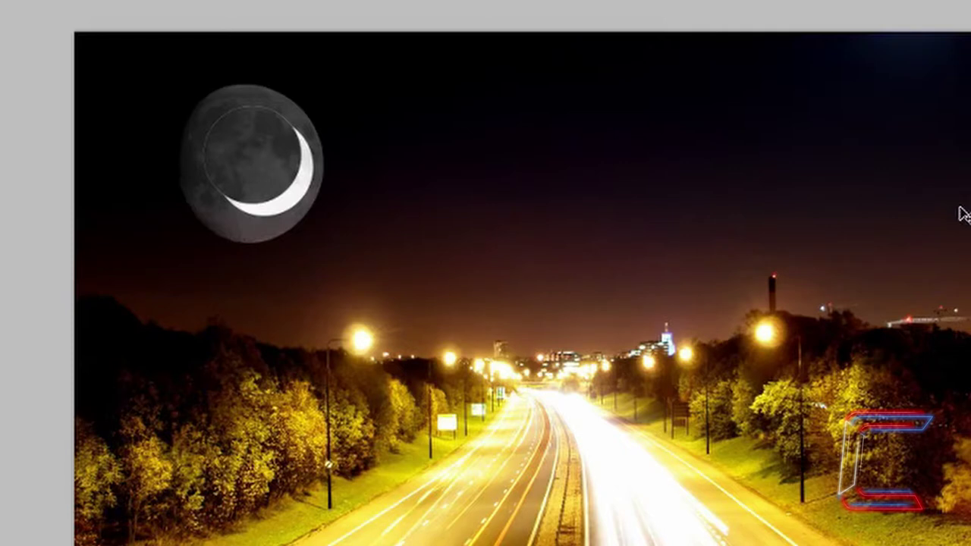
# Step: Free-transform the textured moon to rotate it into line with the white crescent
pyautogui.hotkey('ctrl', 't')
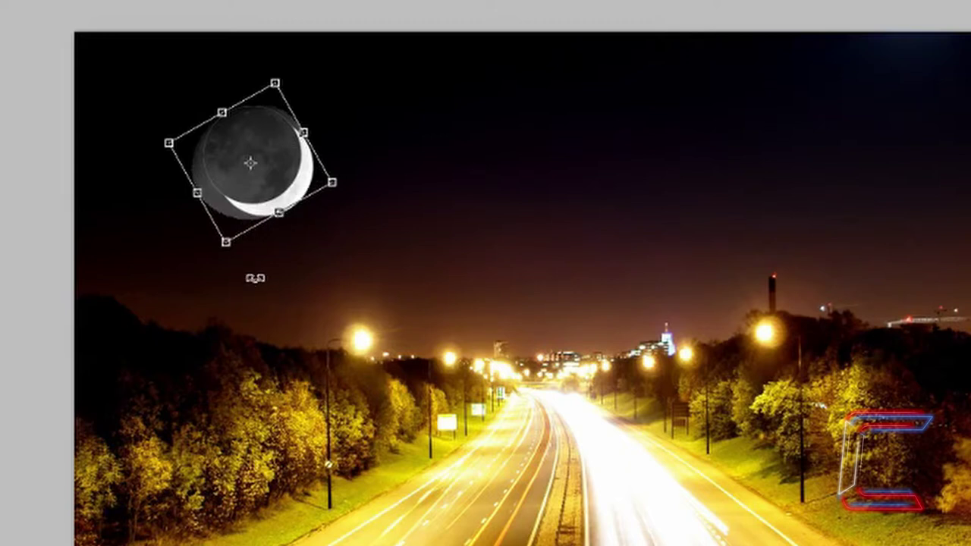
# Step: Raise the lunar photo layer's opacity to 100%
pyautogui.click(954, 69)
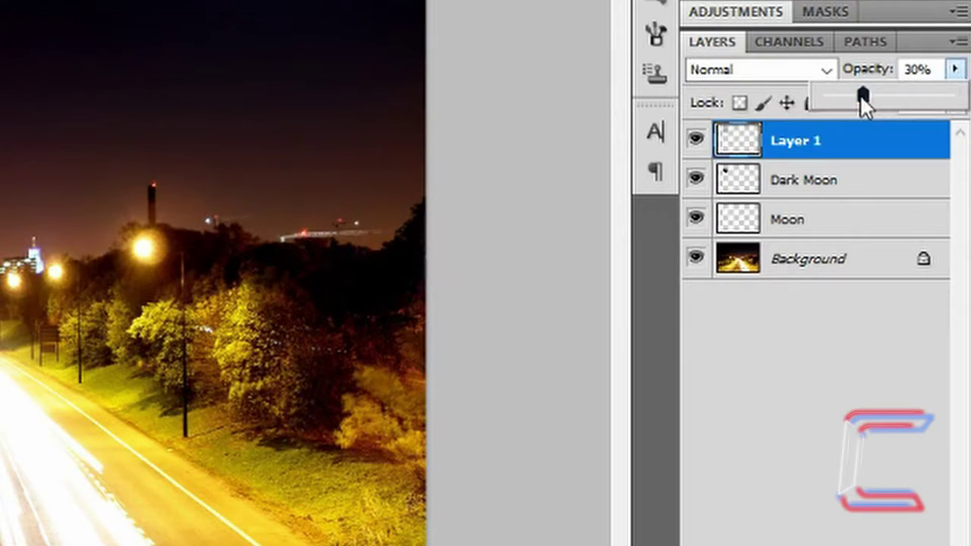
pyautogui.moveTo(859, 94); pyautogui.dragTo(955, 94)
pyautogui.click(824, 156)
# Step: Rename Layer 1 to Real Moon, move it beneath Dark Moon, and shift it right
pyautogui.doubleClick(798, 138)
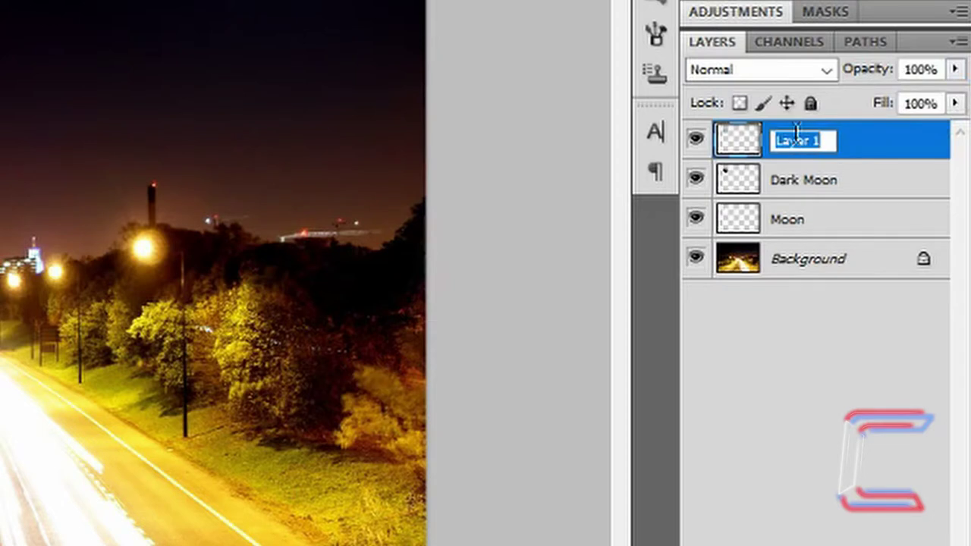
pyautogui.write('Real Moon')
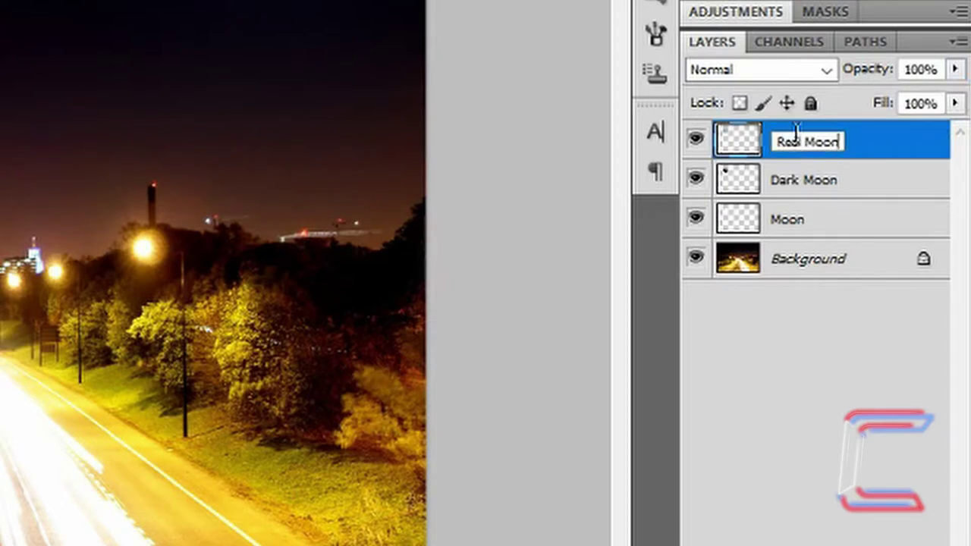
pyautogui.press('Return')
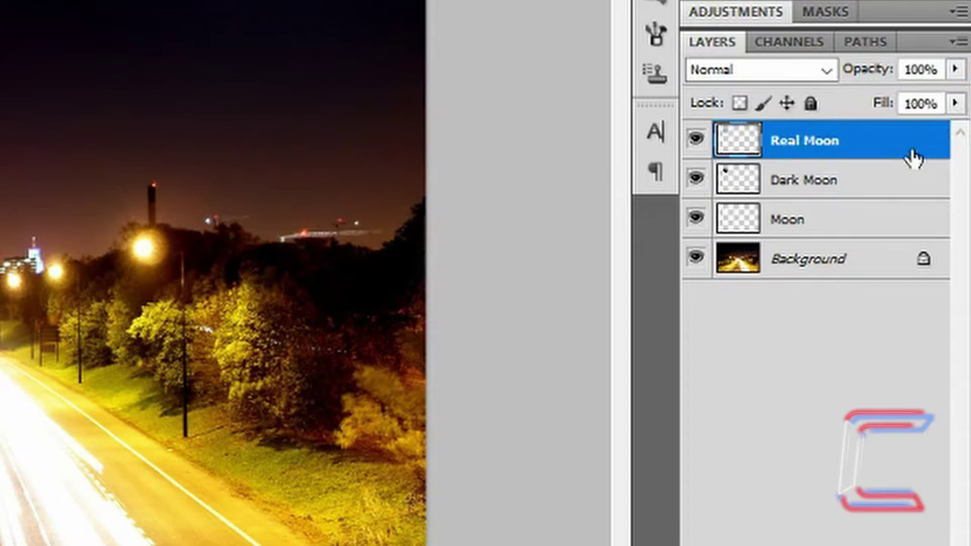
pyautogui.moveTo(887, 151); pyautogui.dragTo(877, 202)
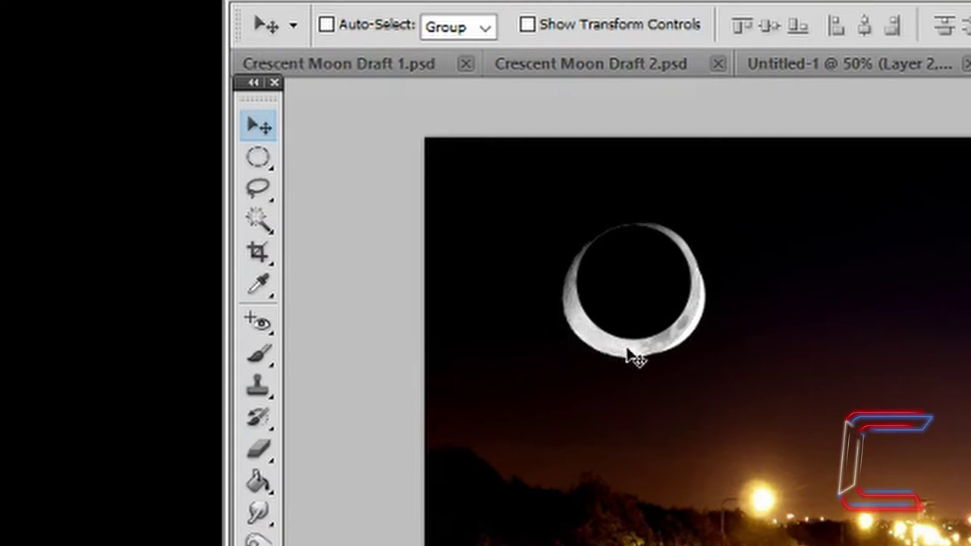
pyautogui.moveTo(631, 355); pyautogui.dragTo(634, 356)
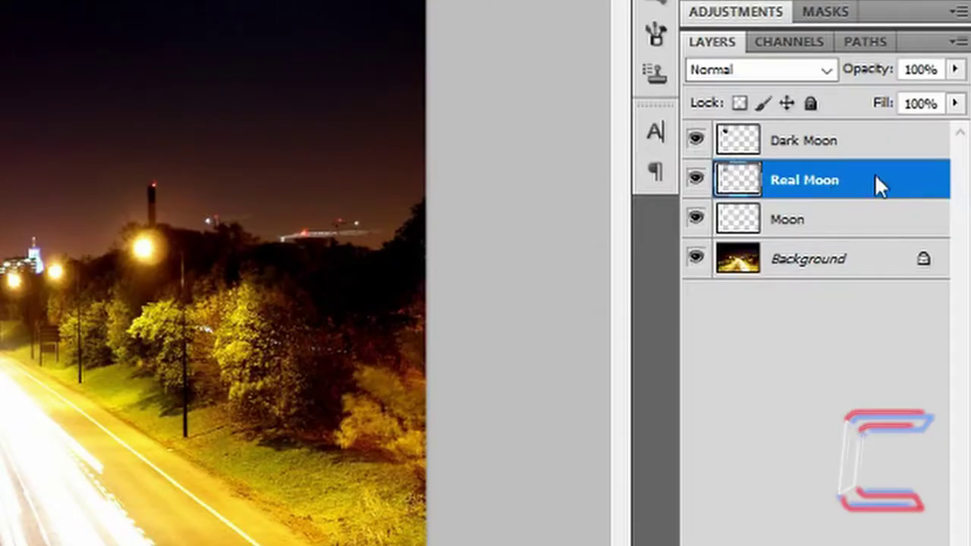
# Step: Make Real Moon a clipping mask on Moon, apply a new blending mode, and select Moon
pyautogui.rightClick(874, 174)
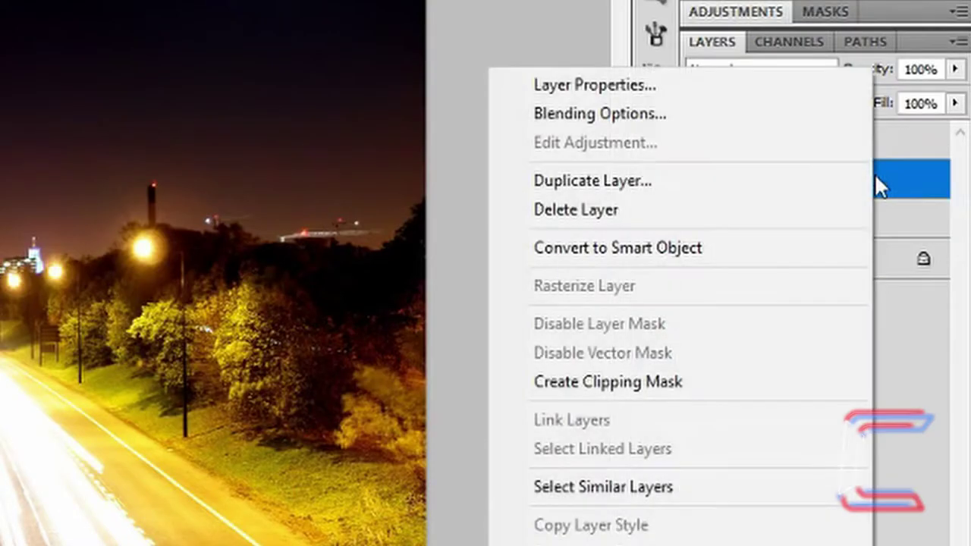
pyautogui.click(665, 382)
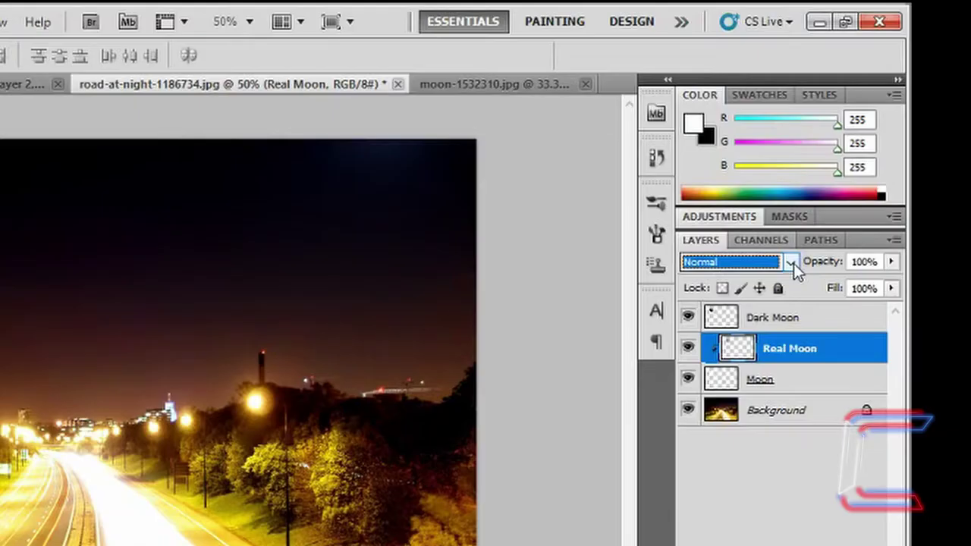
pyautogui.click(791, 263)
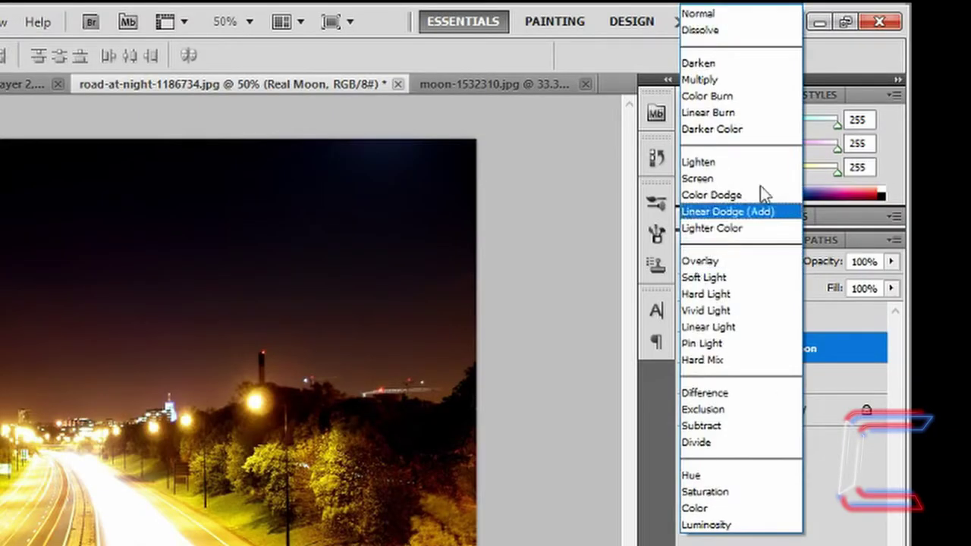
pyautogui.click(703, 80)
pyautogui.click(815, 390)
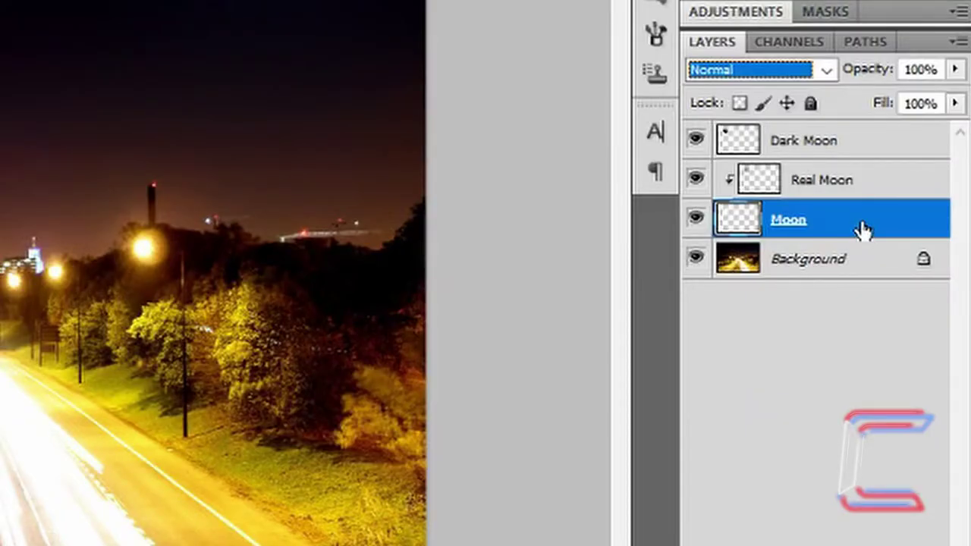
# Step: Enable a pure white Outer Glow on Moon at 80% opacity, 15% spread, 27 px size
pyautogui.doubleClick(864, 230)
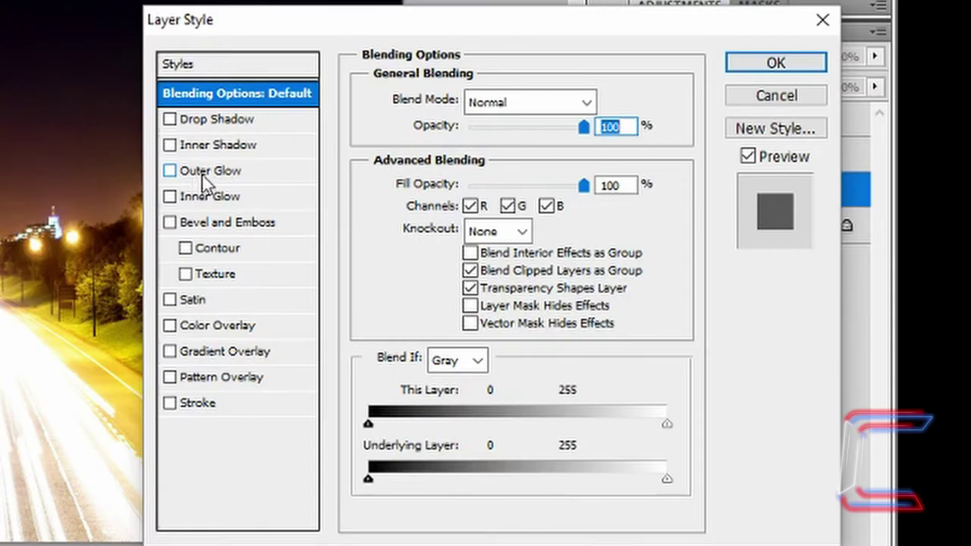
pyautogui.click(206, 174)
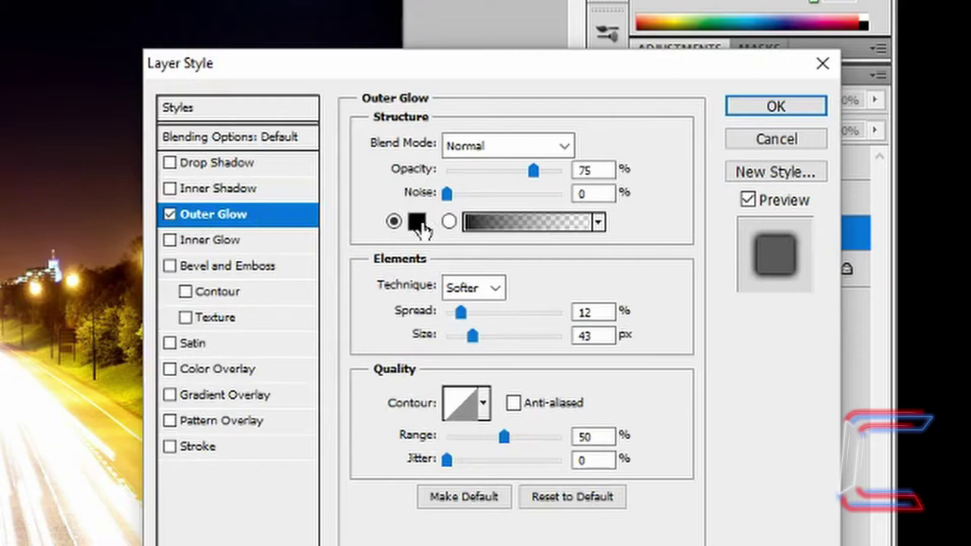
pyautogui.click(416, 221)
pyautogui.click(423, 222)
pyautogui.moveTo(180, 102); pyautogui.dragTo(82, 21)
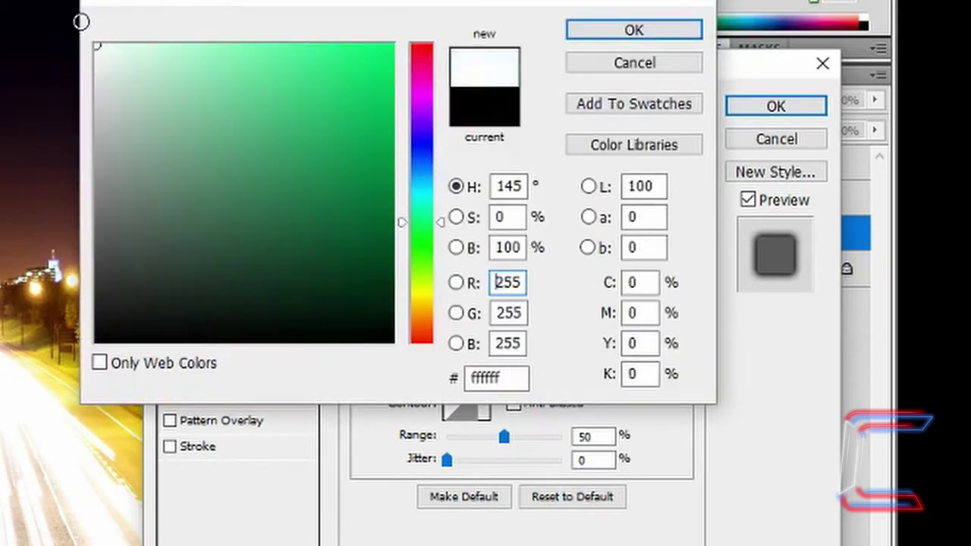
pyautogui.click(621, 30)
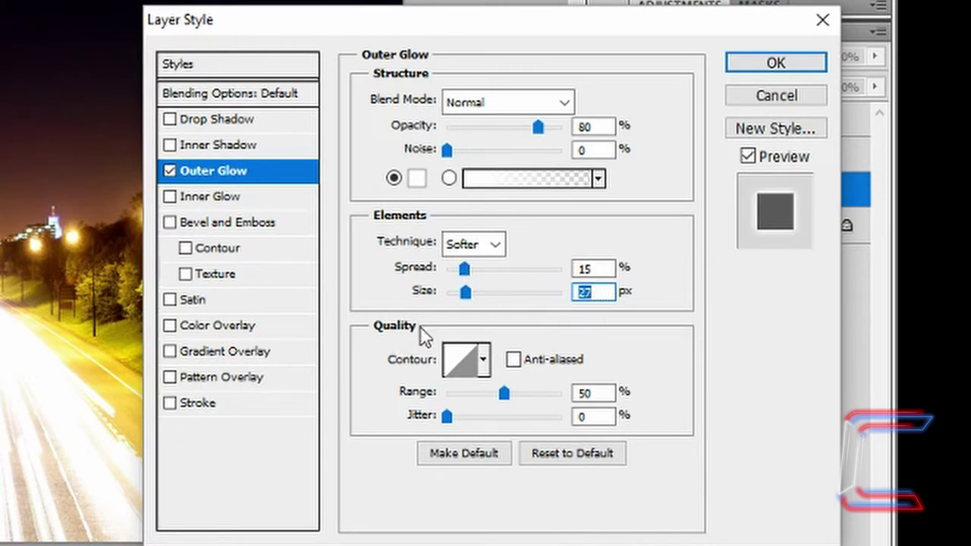
pyautogui.click(765, 66)
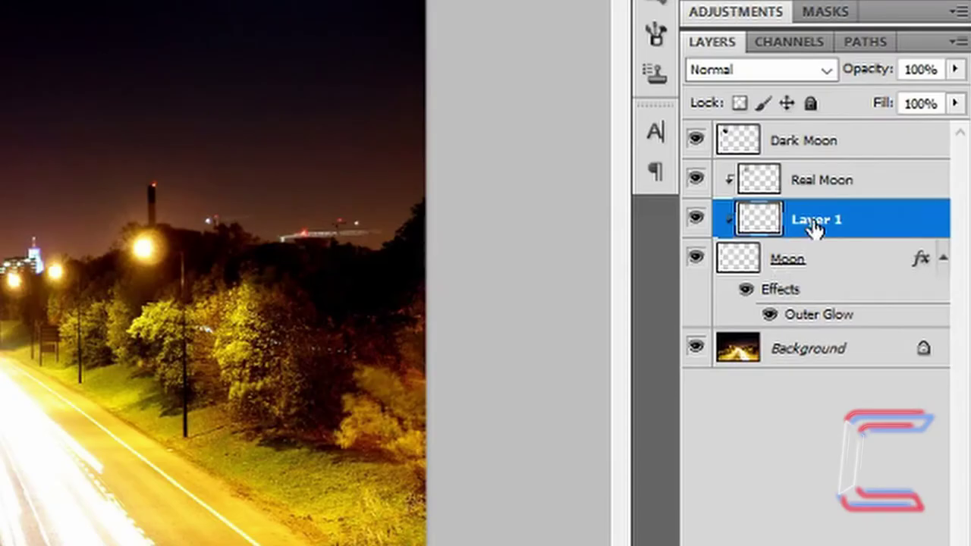
# Step: Drag the new Layer 1 to the top of the stack and rename it Light
pyautogui.moveTo(815, 228); pyautogui.dragTo(794, 127)
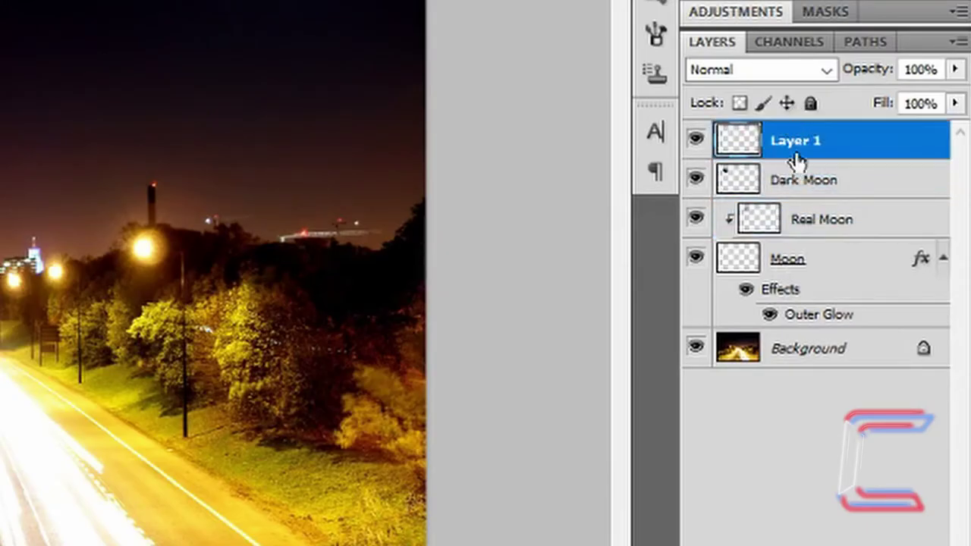
pyautogui.doubleClick(797, 144)
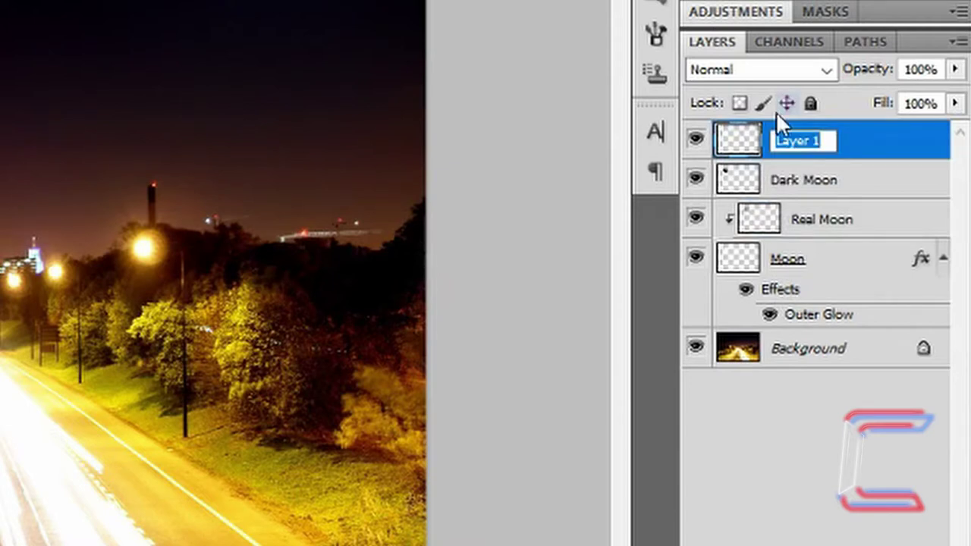
pyautogui.write('Light')
pyautogui.press('Return')
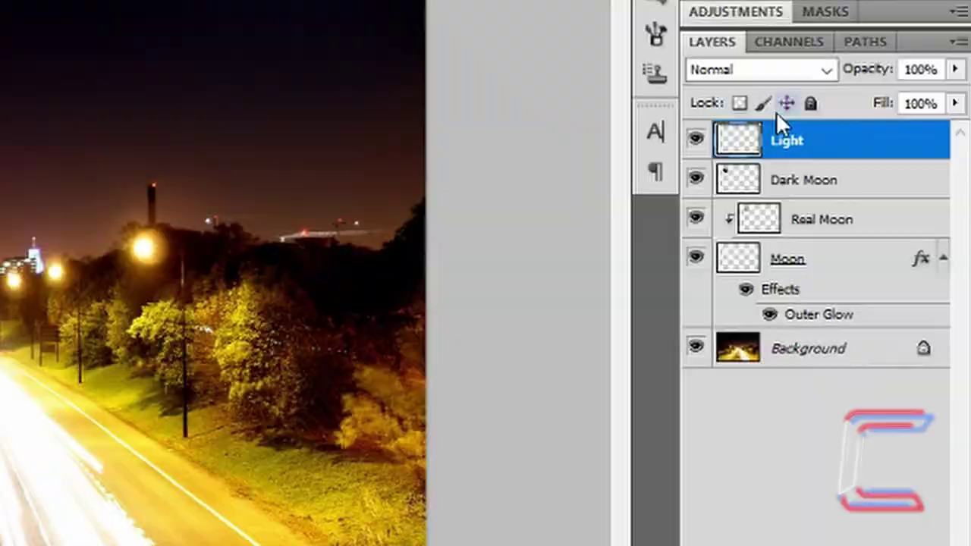
pyautogui.click(259, 158)
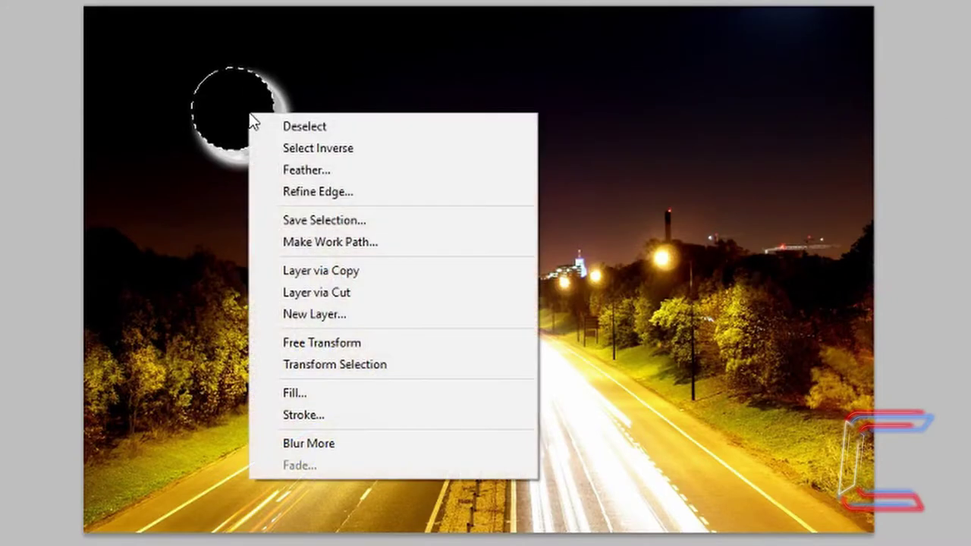
# Step: Stroke the circular selection around the moon with a 2 px white centred line
pyautogui.click(347, 415)
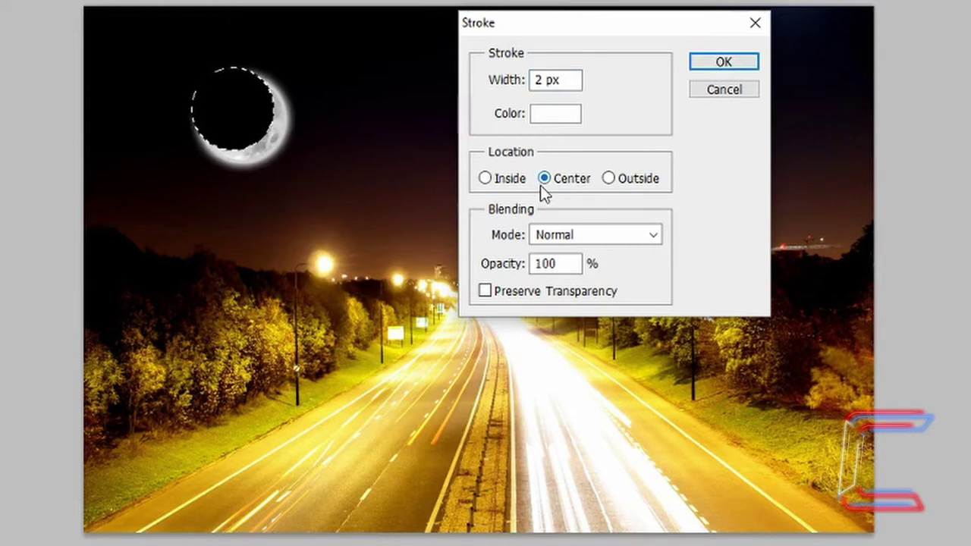
pyautogui.click(722, 66)
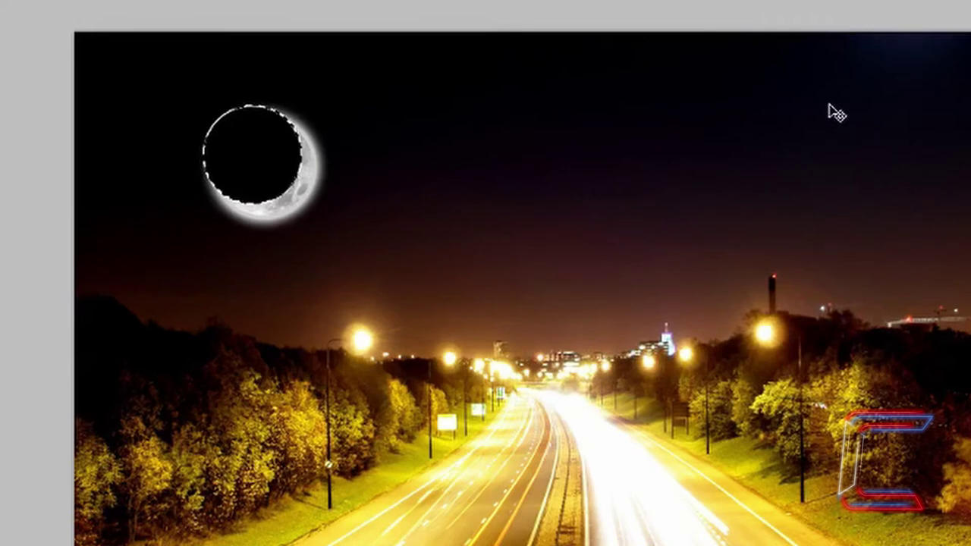
# Step: Deselect, then apply the Wind filter (Wind method, from the right) to the white outline
pyautogui.hotkey('ctrl', 'd')
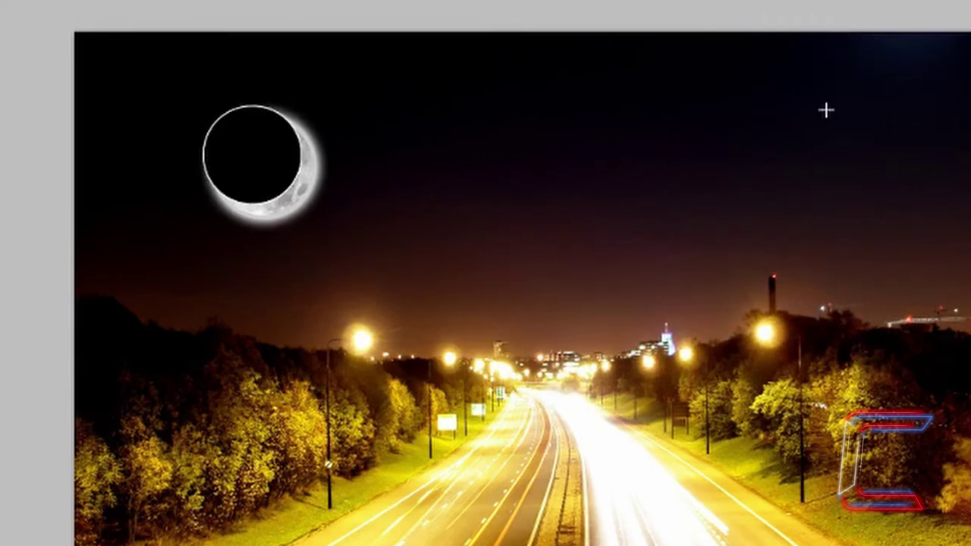
pyautogui.click(284, 13)
pyautogui.moveTo(301, 366)
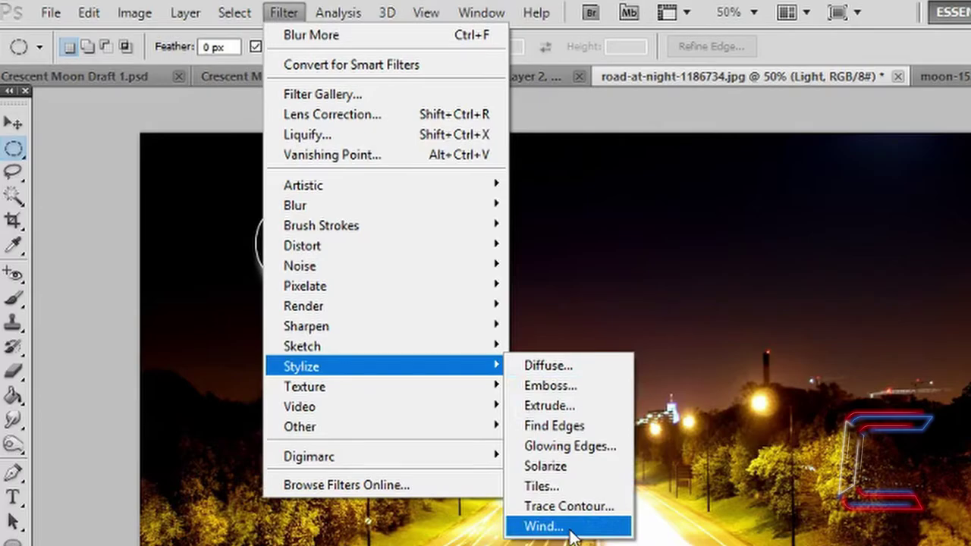
pyautogui.click(571, 529)
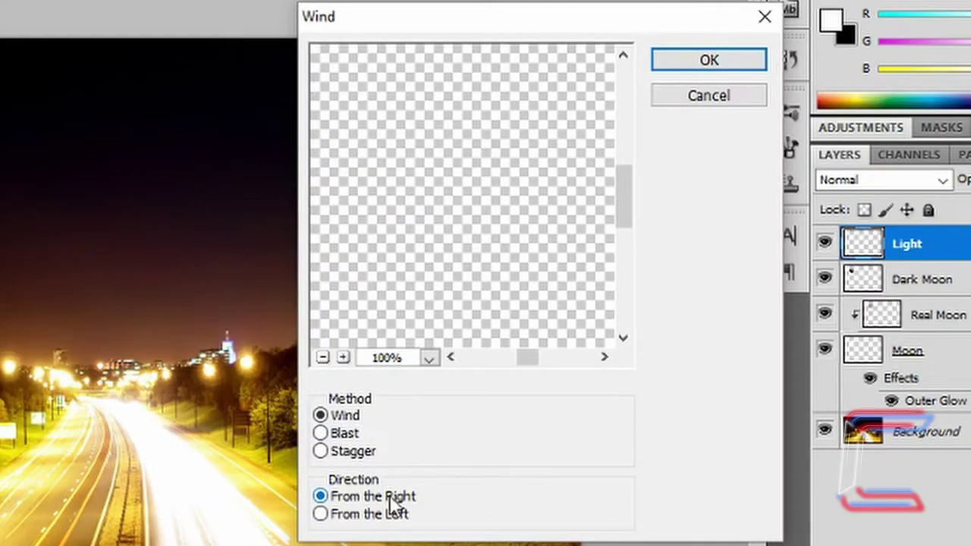
pyautogui.click(687, 66)
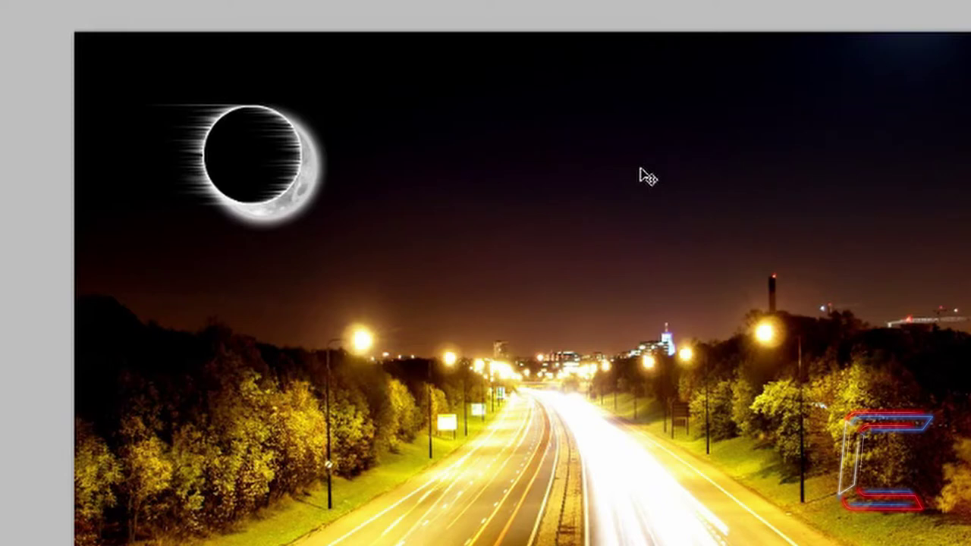
# Step: Free-transform the streaked outline on the Light layer, rotating it 30°
pyautogui.hotkey('ctrl', 't')
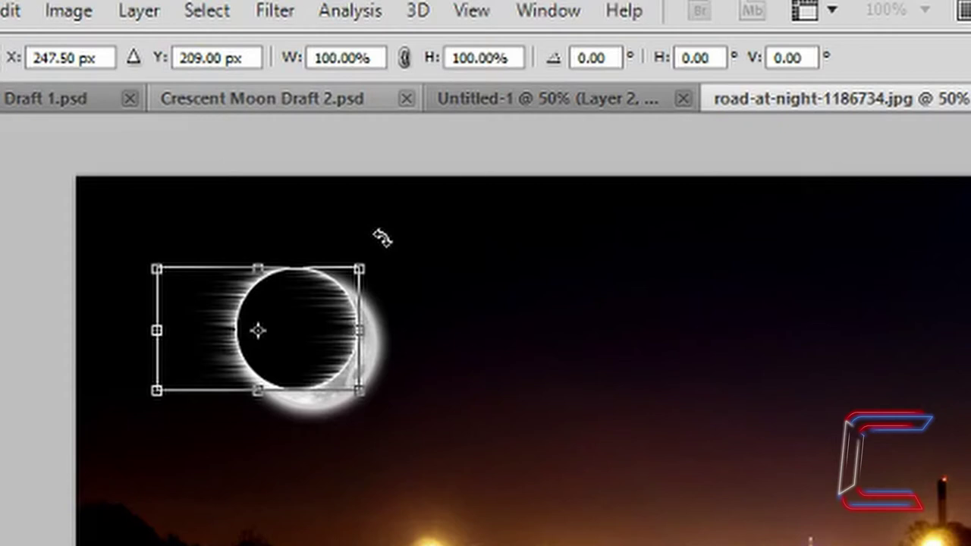
pyautogui.moveTo(381, 238); pyautogui.dragTo(403, 325)
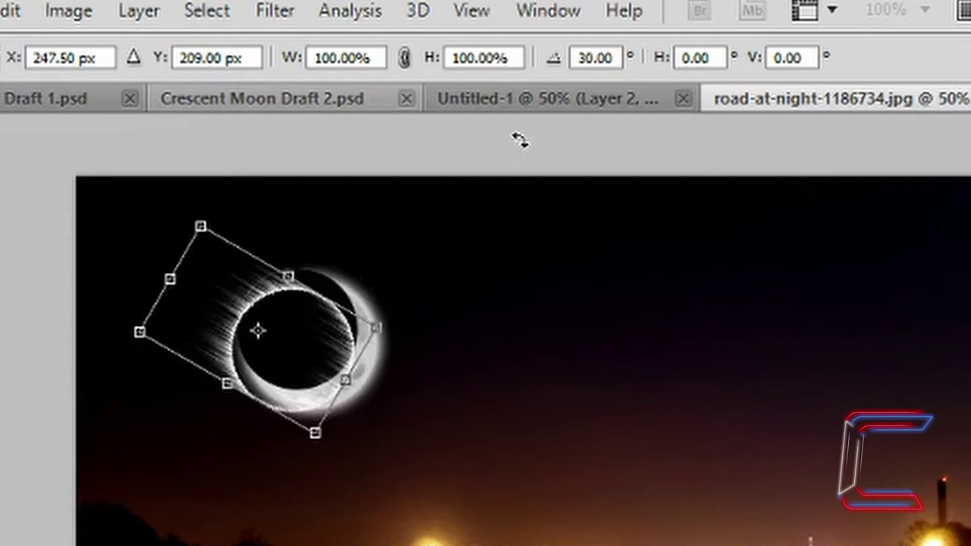
pyautogui.click(593, 59)
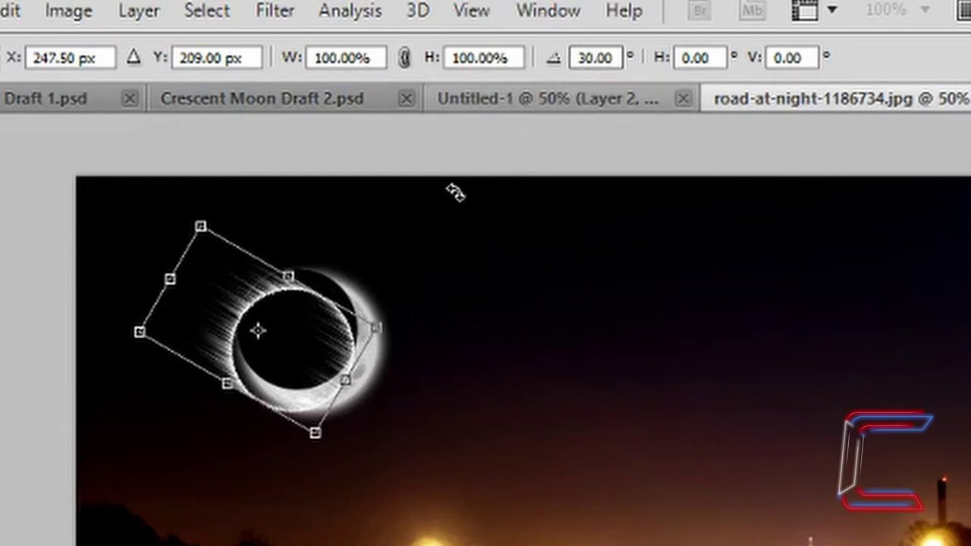
pyautogui.press('Return')
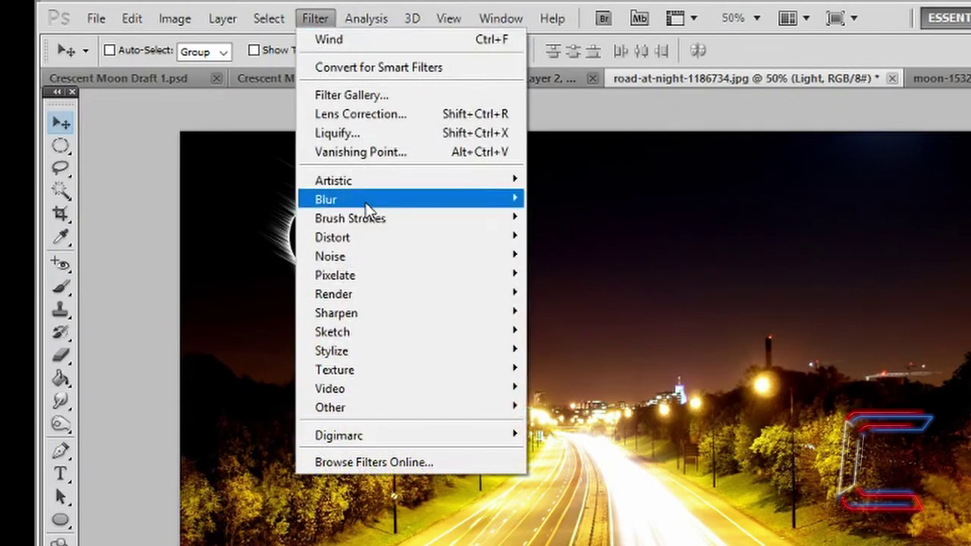
# Step: Apply a 10-pixel Gaussian Blur to the wind-streaked light rim
pyautogui.moveTo(364, 203)
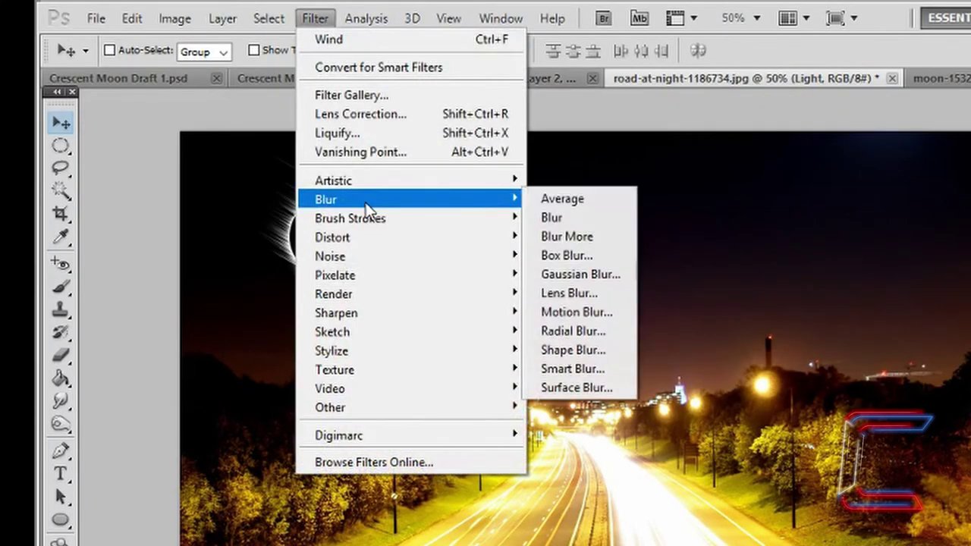
pyautogui.click(582, 282)
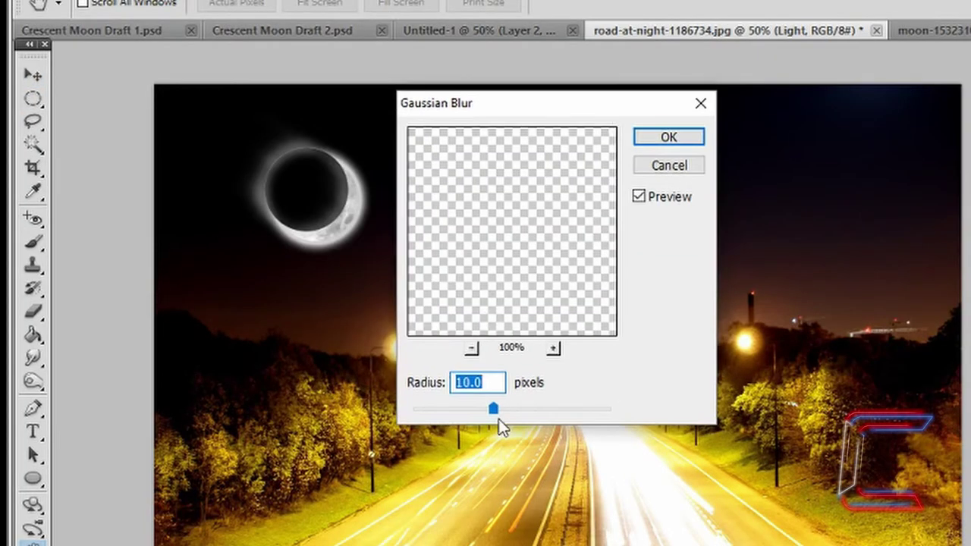
pyautogui.click(695, 140)
# Step: Choose the standard Eraser Tool and bring up its brush size and hardness settings
pyautogui.press('v')
pyautogui.click(33, 311)
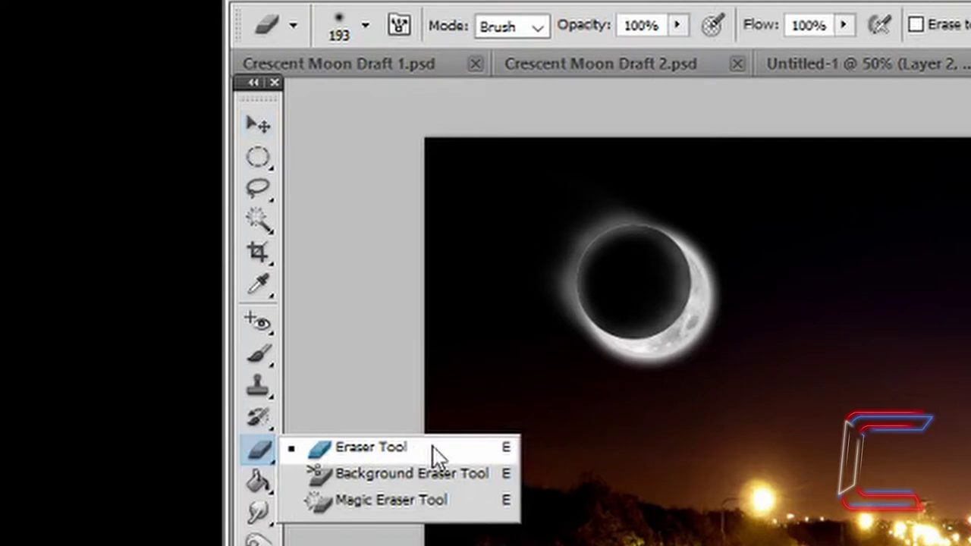
pyautogui.click(436, 455)
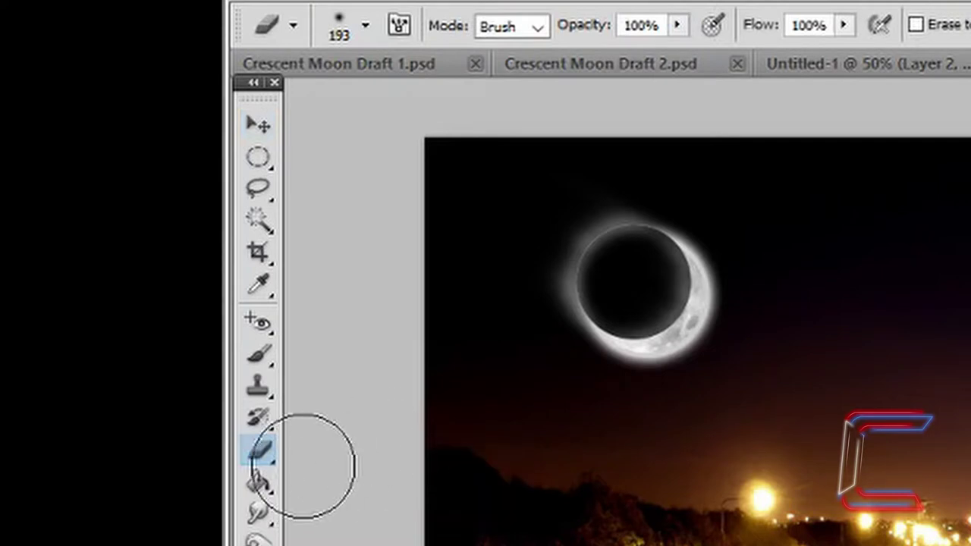
pyautogui.click(366, 25)
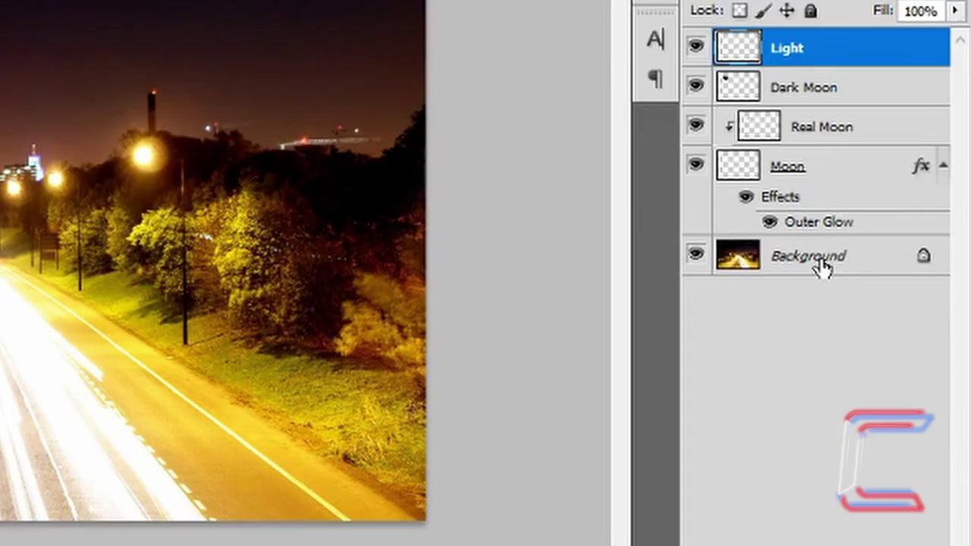
# Step: Select the Background layer and bring up the stamp tools in the toolbox
pyautogui.click(819, 265)
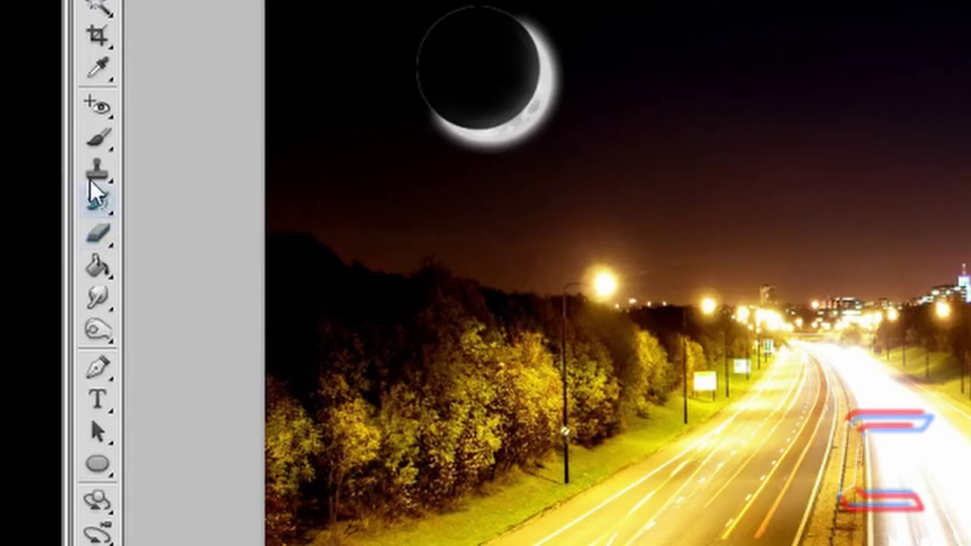
pyautogui.click(91, 177)
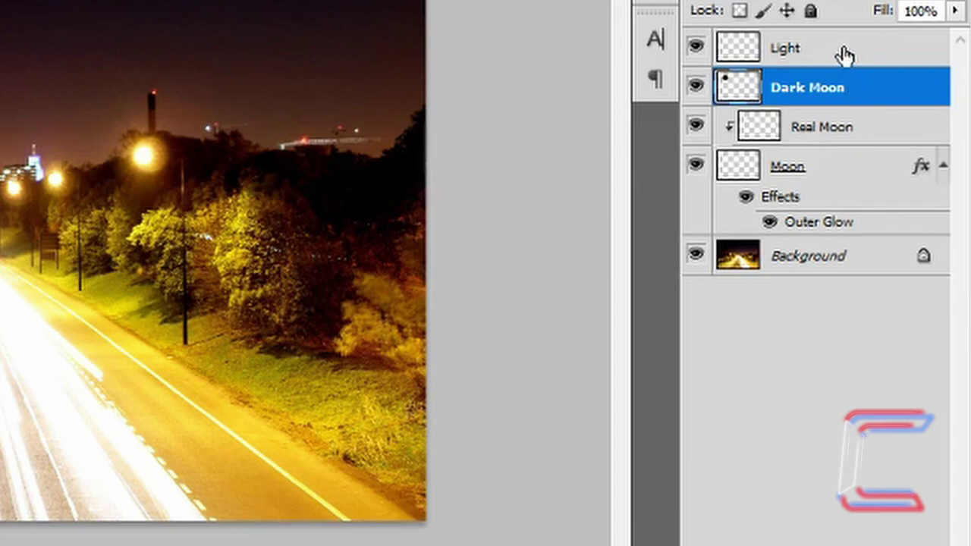
# Step: Add the Light, Real Moon and Moon layers to the Dark Moon selection
pyautogui.keyDown('shift'); pyautogui.click(842, 53); pyautogui.keyUp('shift')
pyautogui.keyDown('shift'); pyautogui.click(851, 129); pyautogui.keyUp('shift')
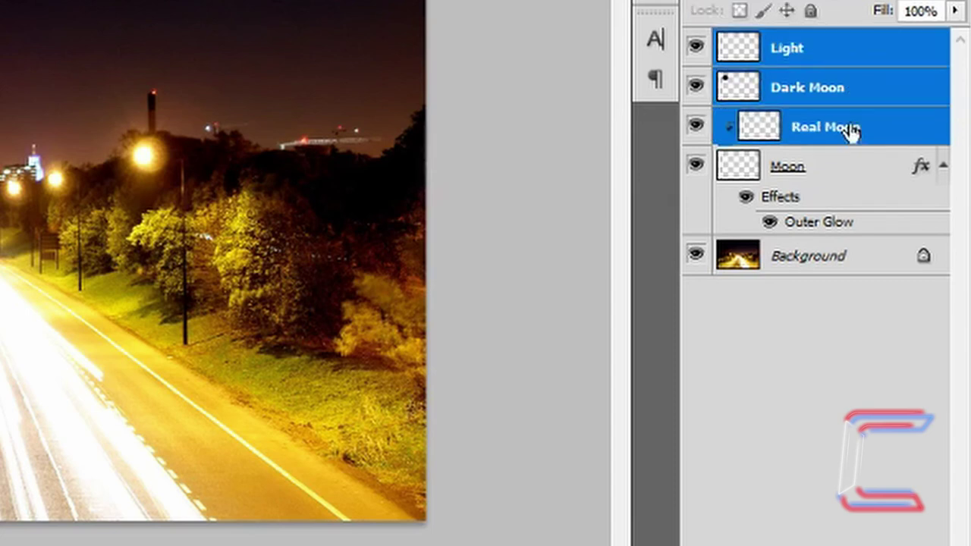
pyautogui.keyDown('shift'); pyautogui.click(847, 175); pyautogui.keyUp('shift')
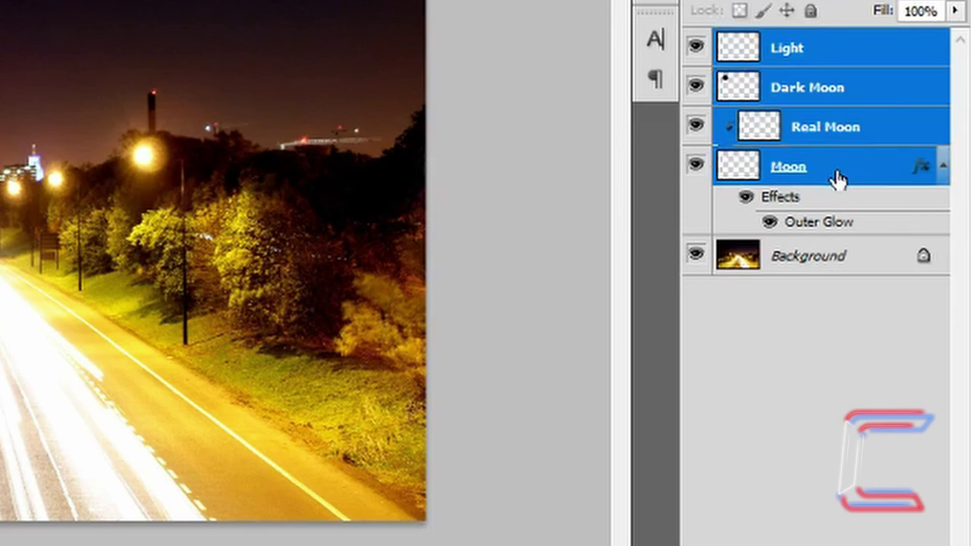